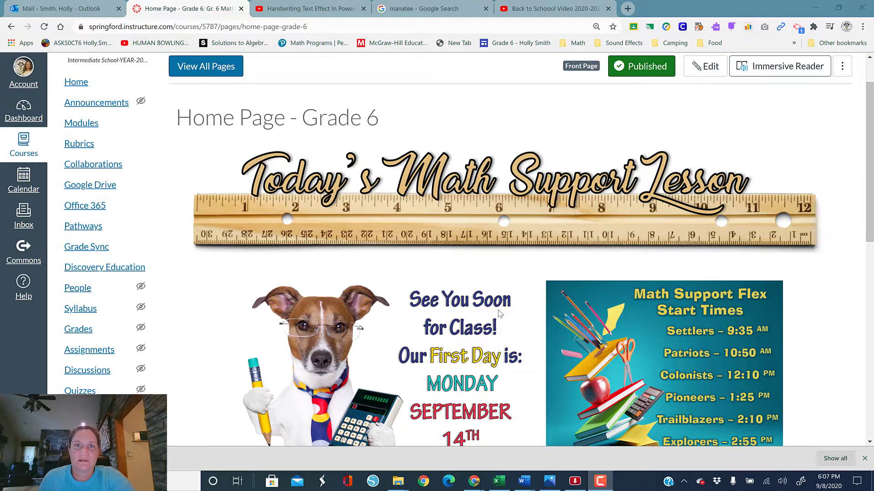
Preview the embedded welcome video on the Grade 6 home page by playing and pausing it
scroll(498, 313, down, 5)
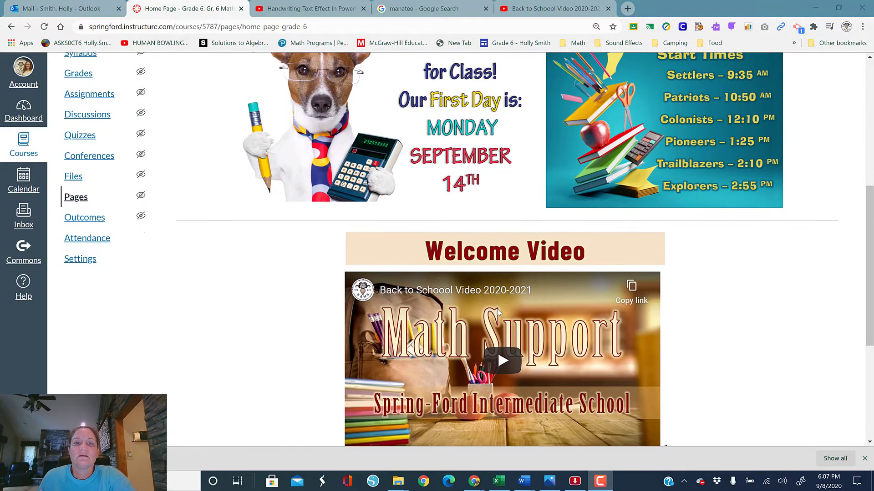
scroll(497, 309, down, 1)
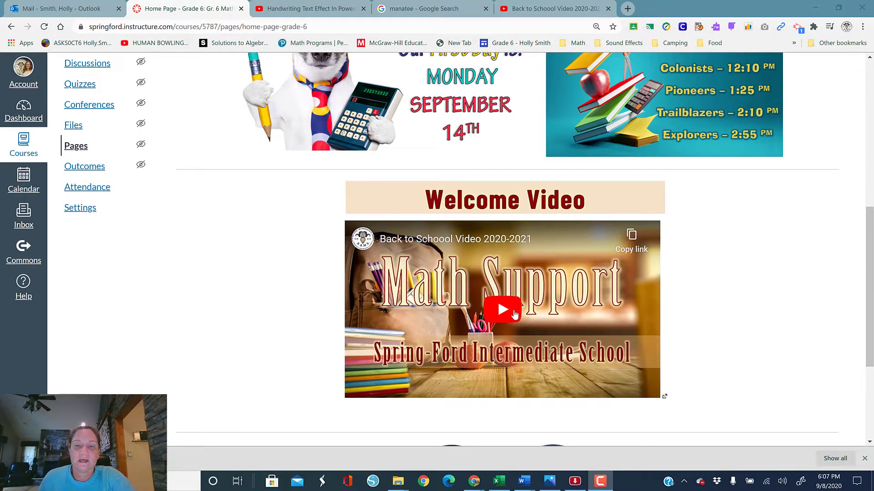
click(515, 314)
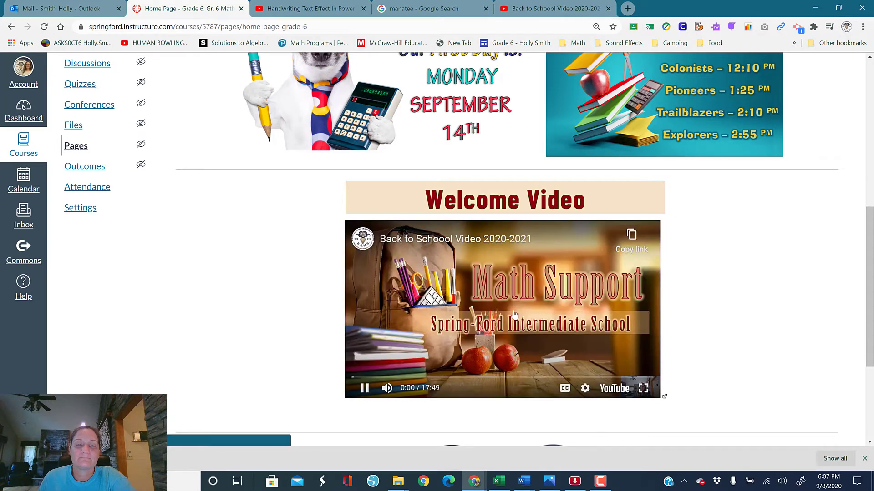
click(364, 389)
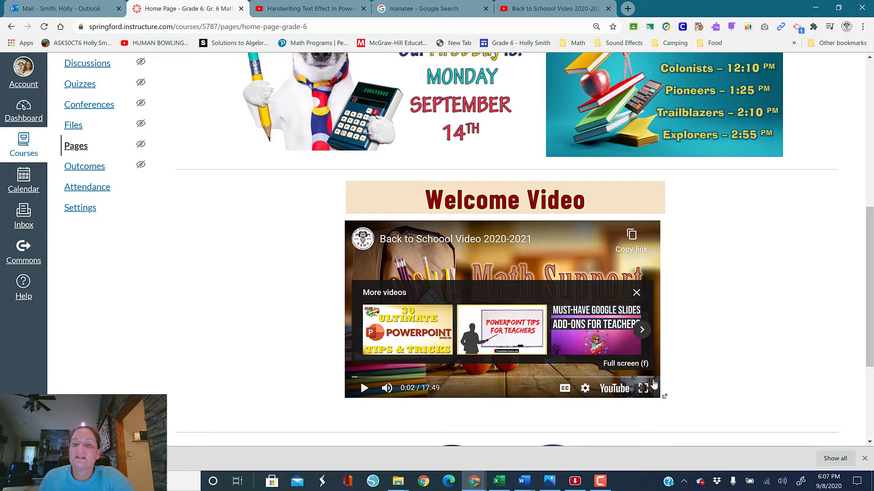
click(651, 377)
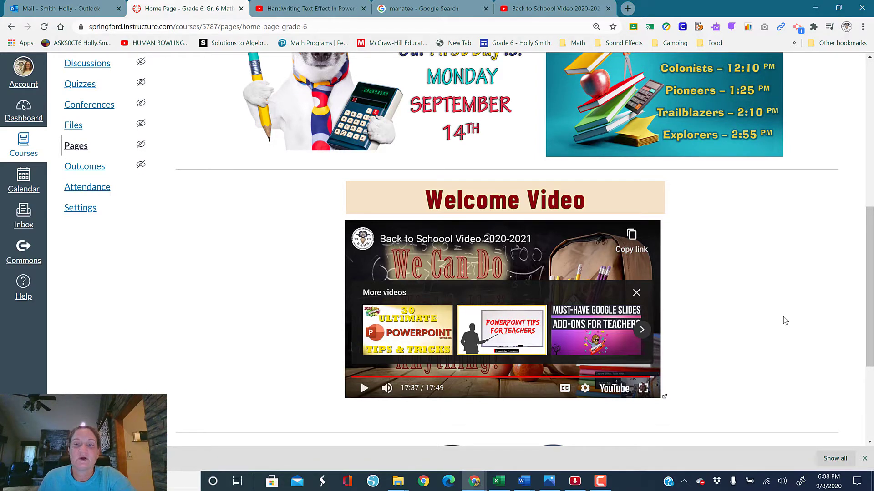
Copy the YouTube embed code of "Back to Schoool Video 2020-2021" from its sharing options
click(547, 10)
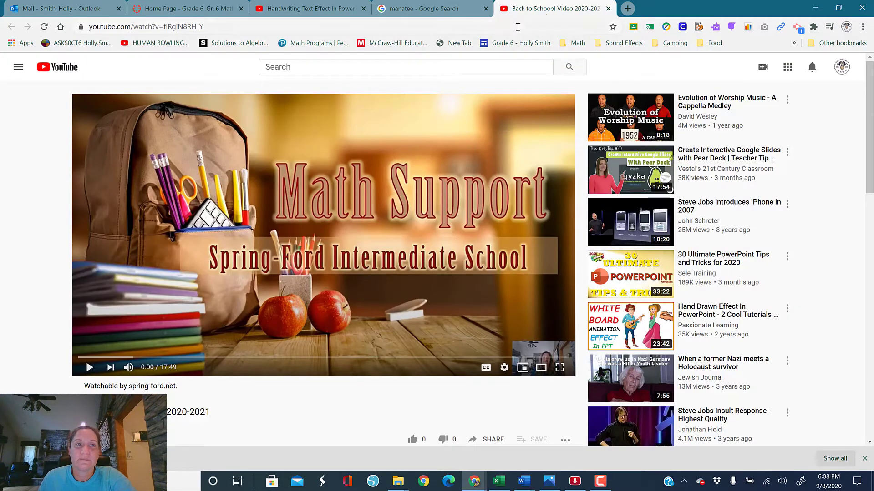
click(219, 28)
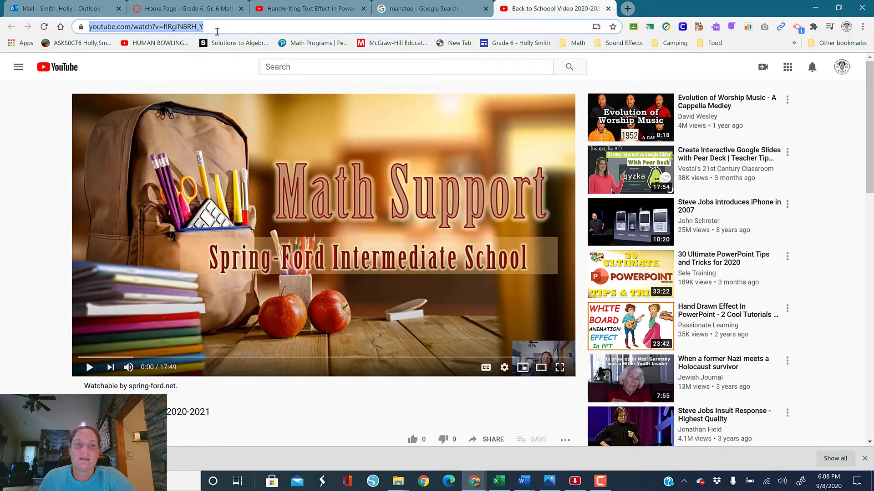
scroll(321, 108, down, 3)
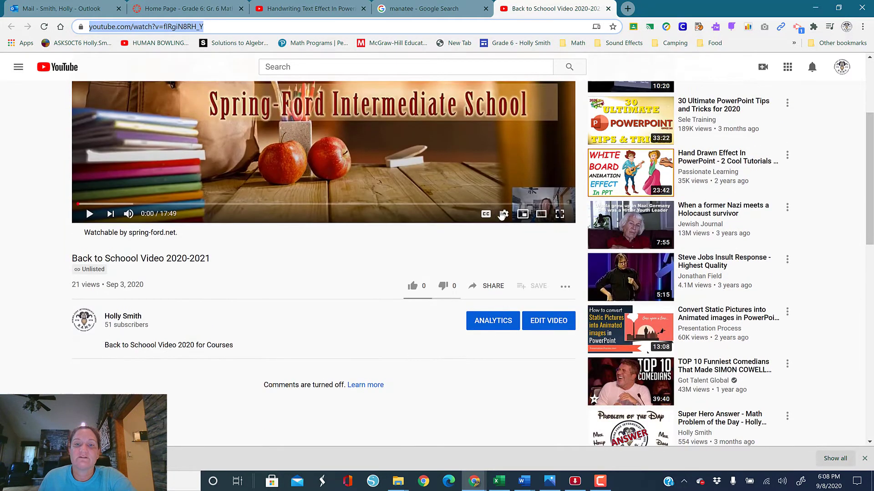
click(488, 286)
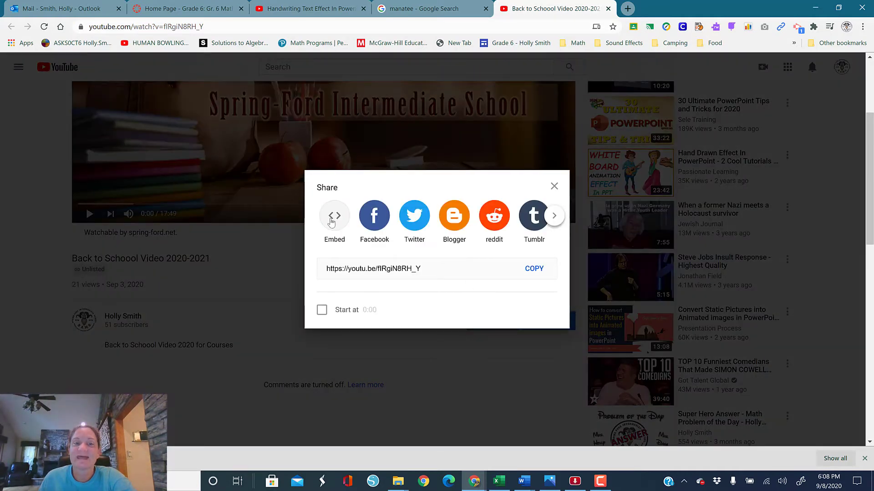
click(332, 217)
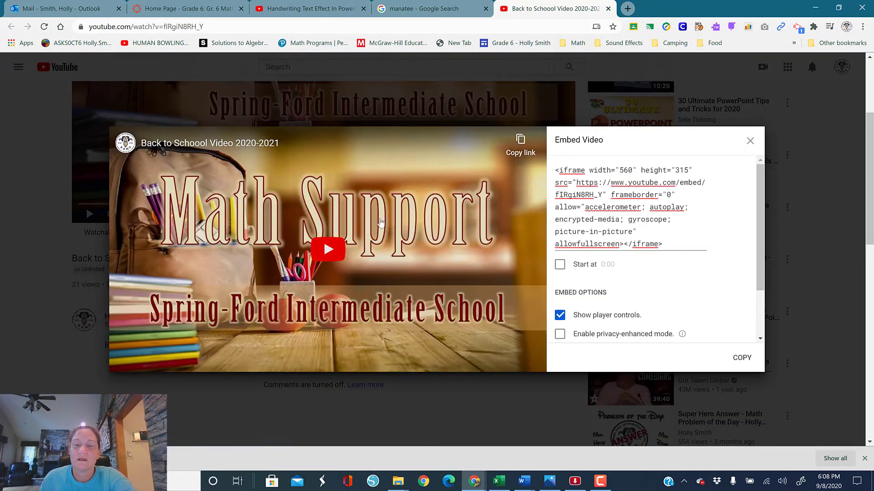
click(743, 358)
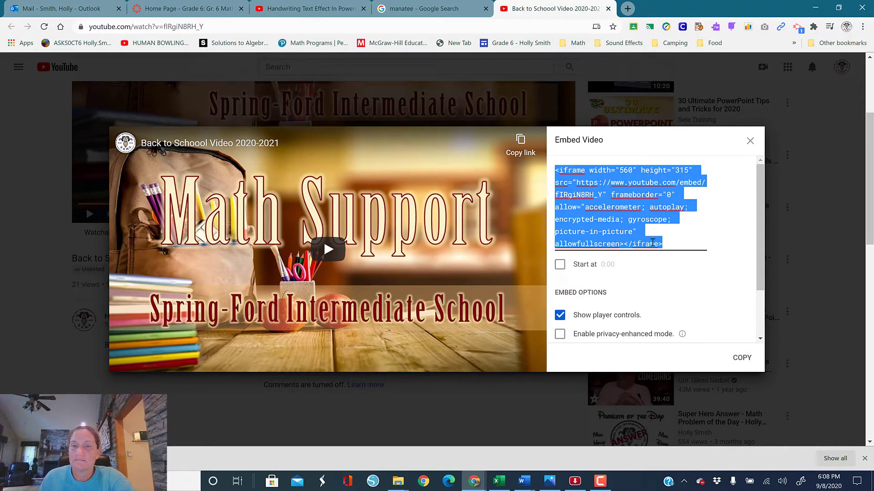
right_click(612, 230)
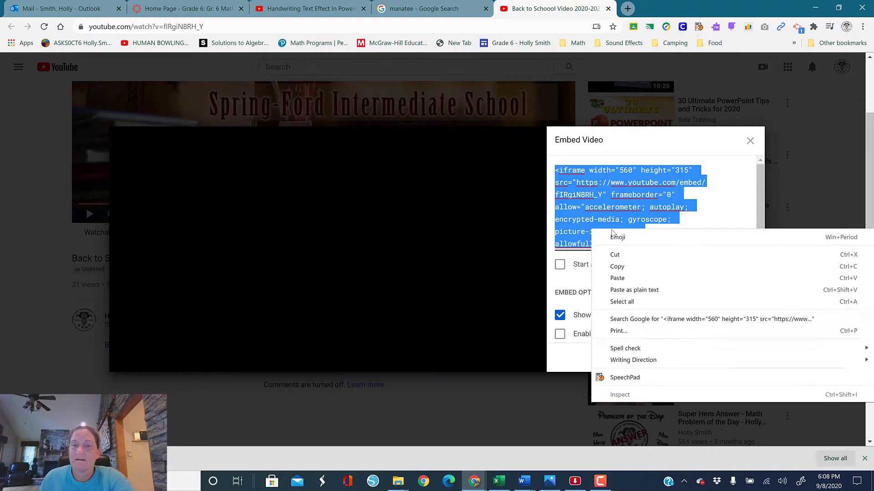
click(628, 265)
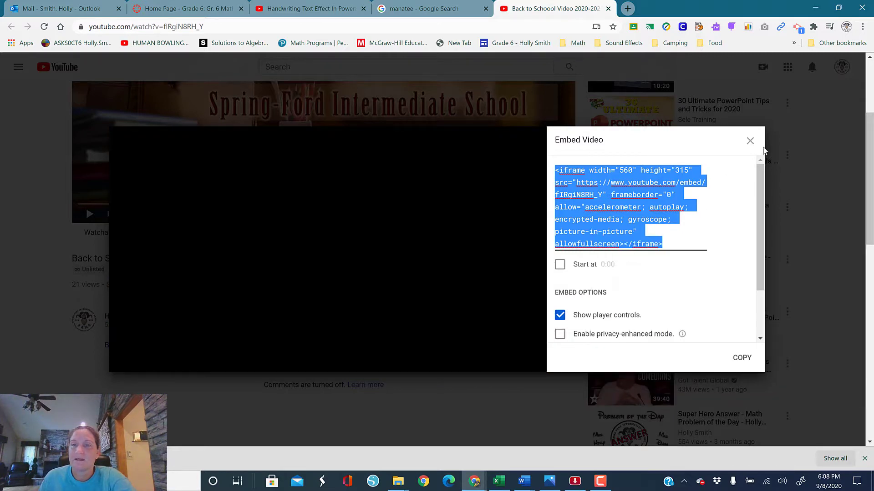
click(750, 140)
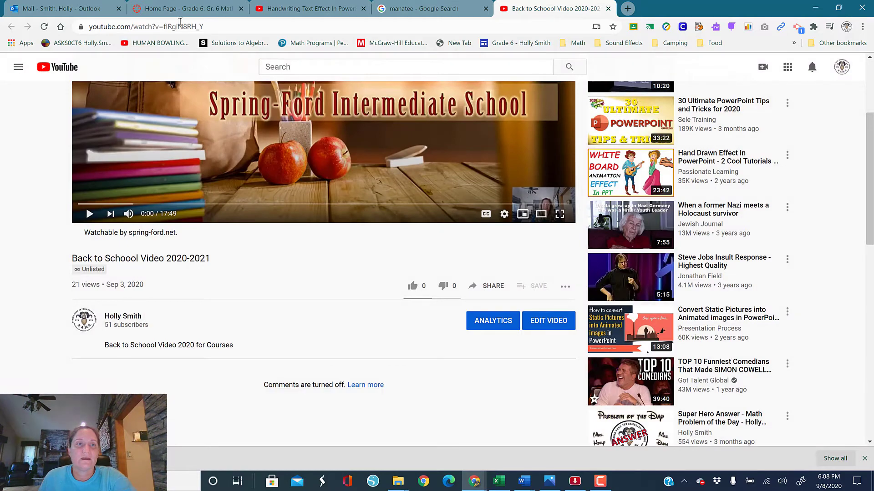
Return to the Canvas course and open the Grade 6 home page for editing
click(169, 14)
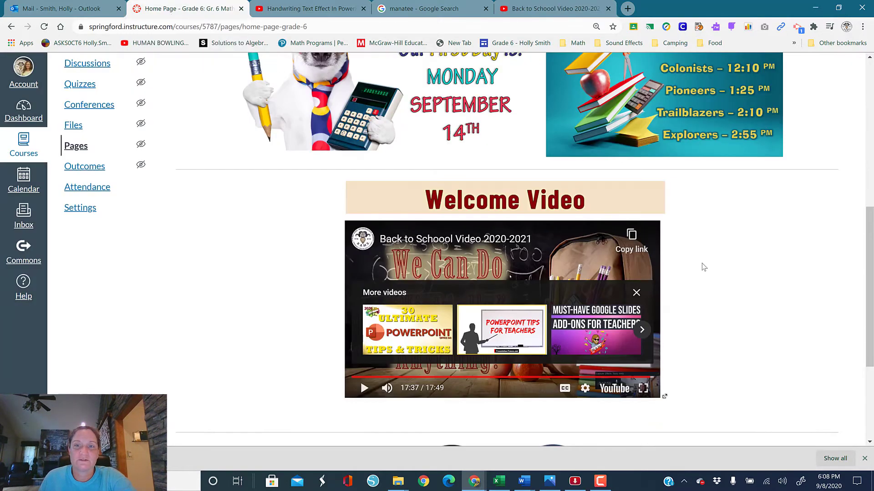
scroll(703, 267, up, 7)
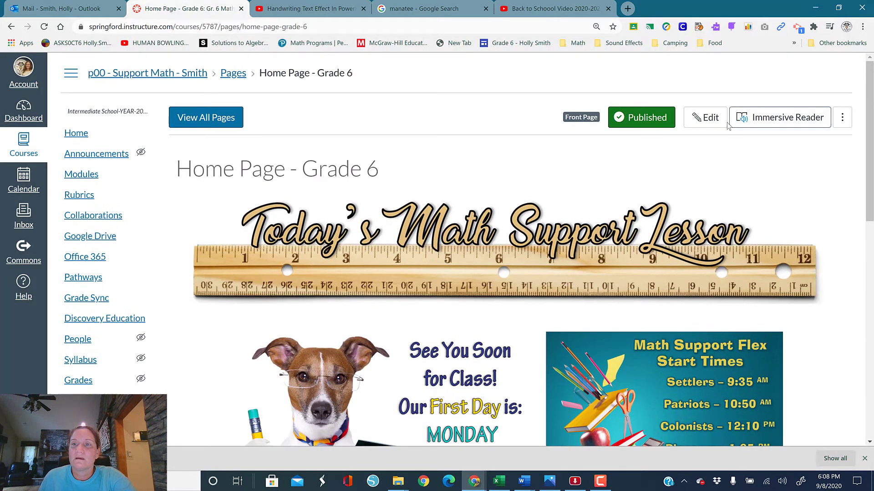
click(718, 119)
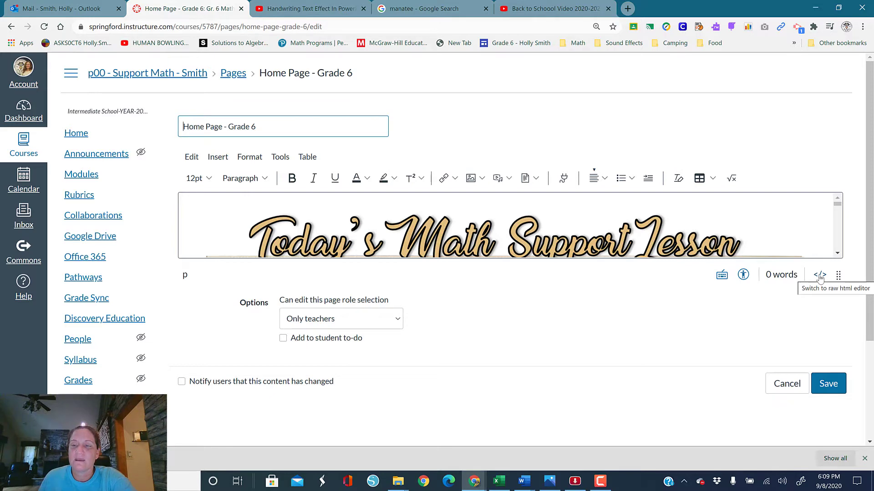
Enlarge the content editing area of the Grade 6 home page
scroll(794, 220, down, 1)
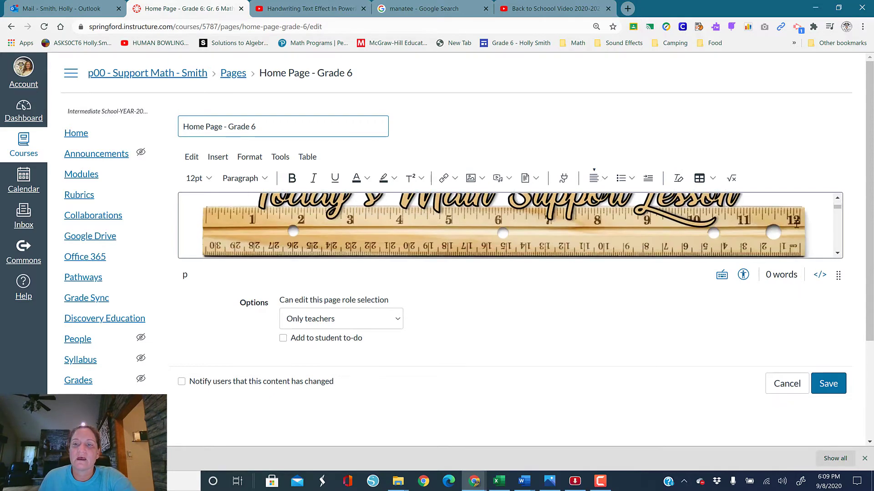
scroll(795, 223, down, 2)
scroll(798, 224, down, 2)
click(800, 223)
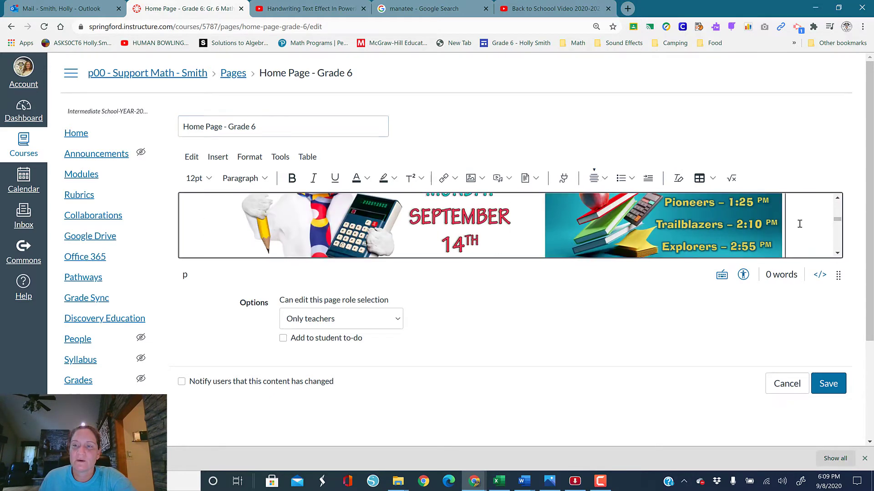
scroll(799, 224, down, 2)
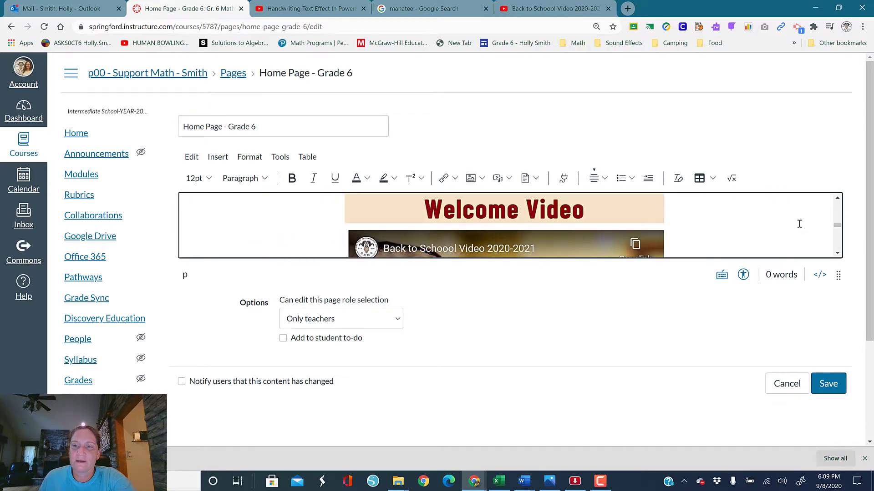
click(735, 218)
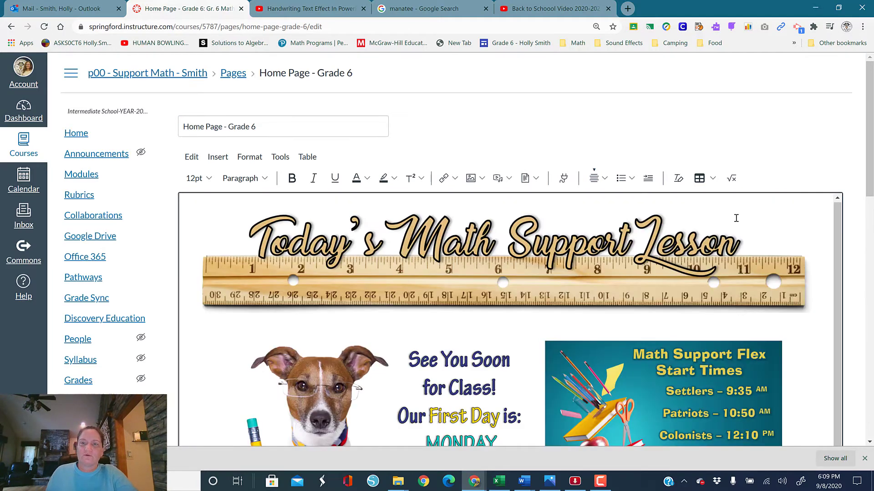
Add the placeholder text "Put Video Here" between the Welcome Video banner and the embedded video
scroll(736, 219, down, 5)
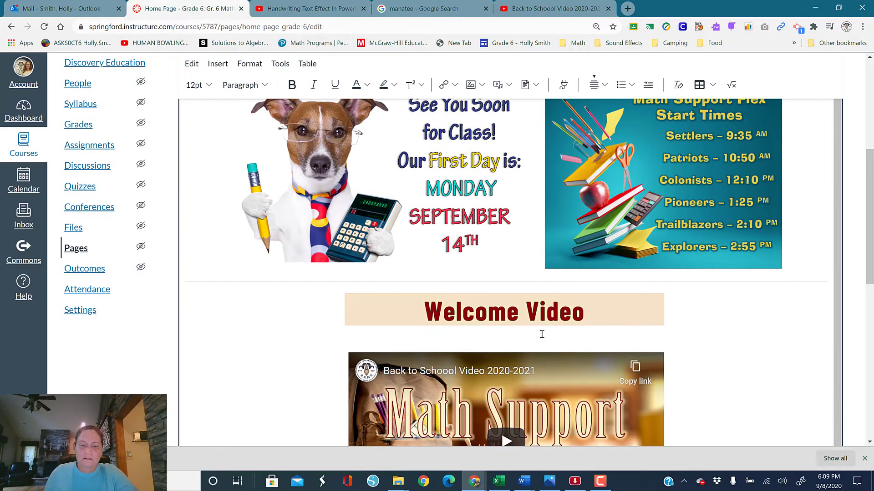
click(542, 334)
text(Put Vid)
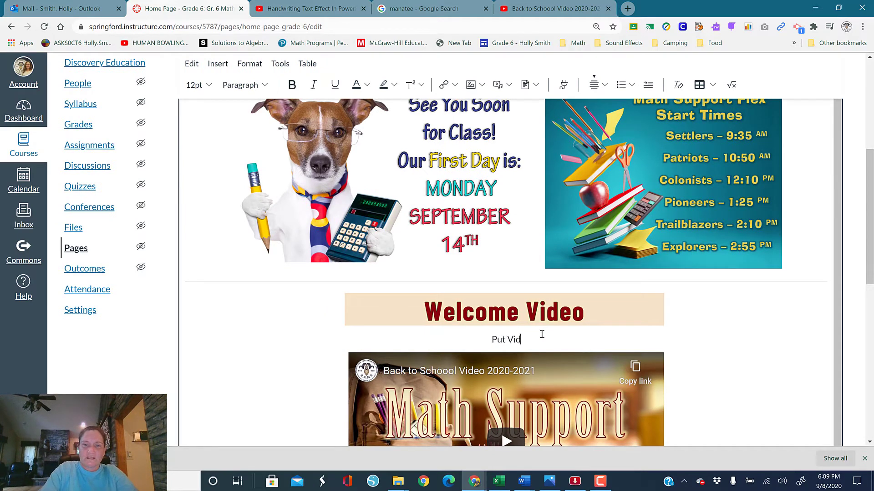
text(eo Here)
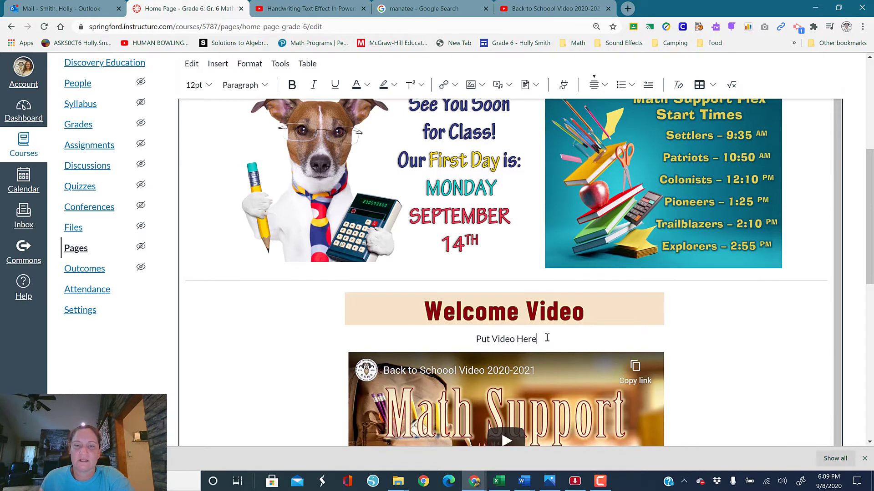
Switch the page content to the raw HTML editor and locate the "Put Video Here" placeholder in the code
scroll(660, 329, down, 9)
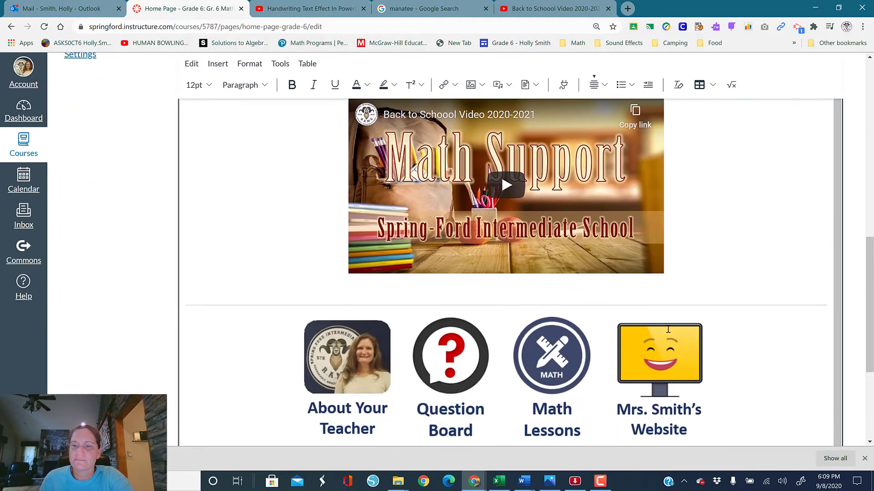
scroll(682, 332, down, 1)
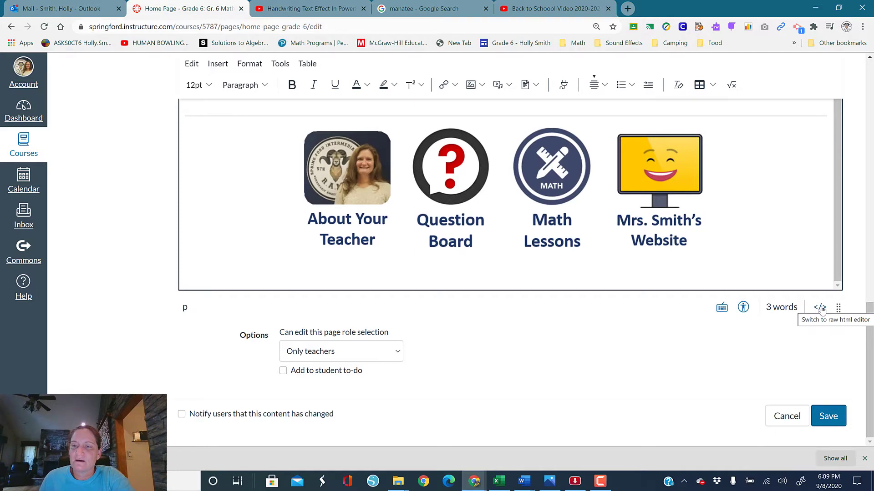
click(819, 308)
scroll(483, 202, up, 2)
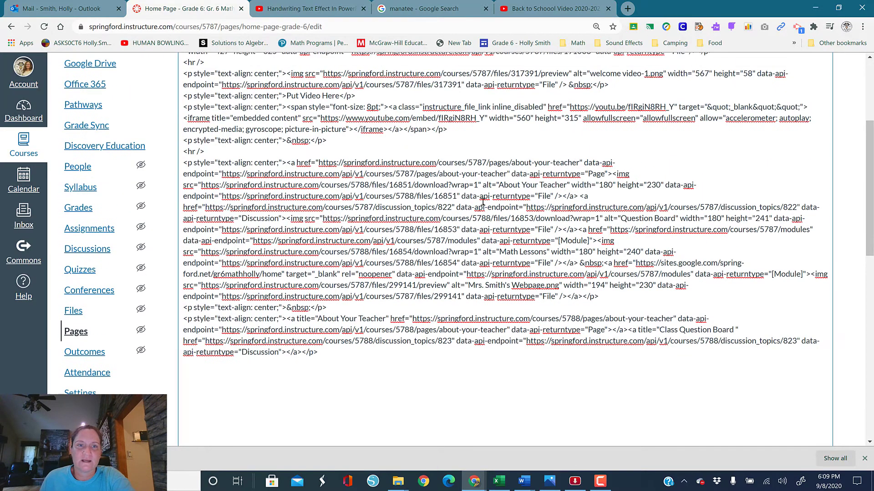
scroll(538, 209, up, 3)
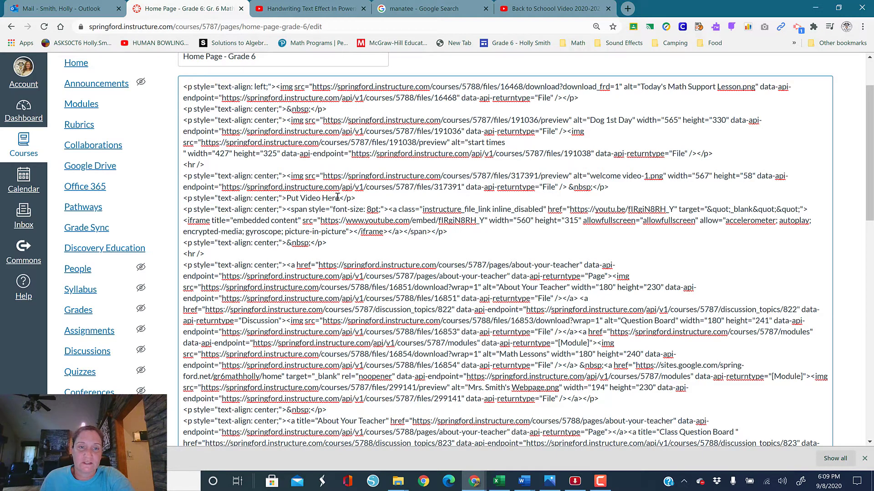
drag(340, 198, 287, 199)
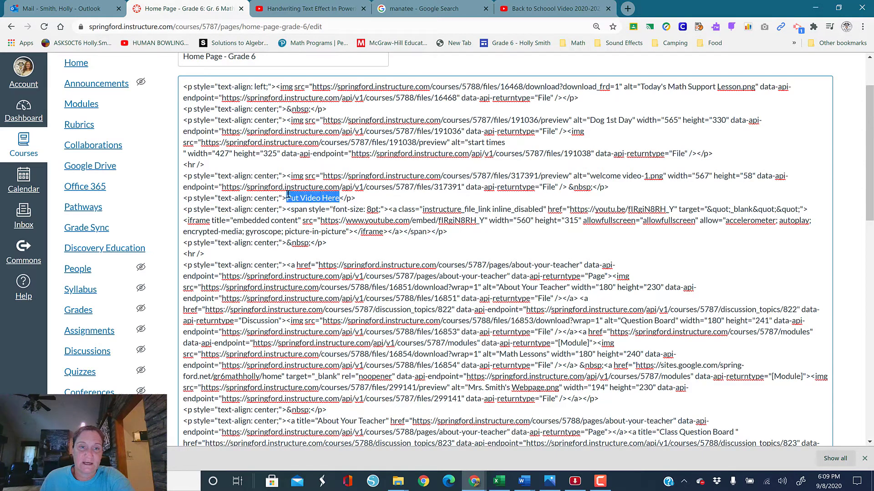
click(422, 285)
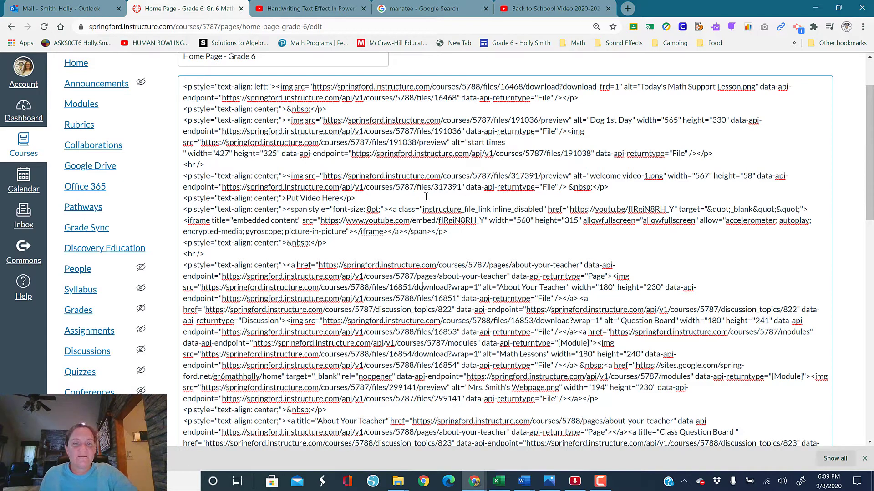
Search the page's HTML code for "PUT VIDEO HERE"
key(ctrl+f)
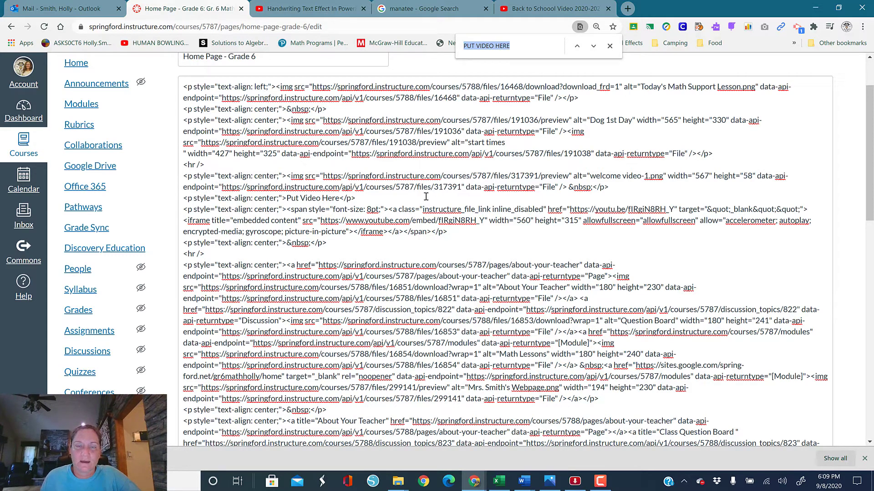
click(525, 48)
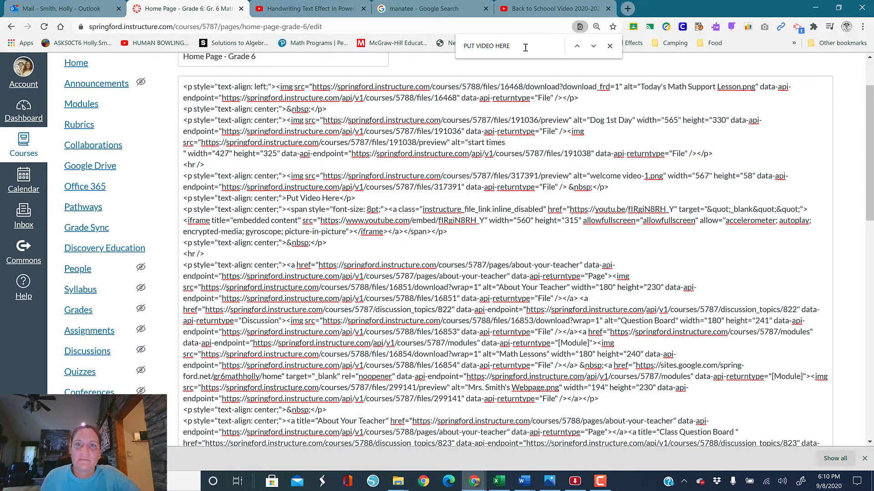
key(Return)
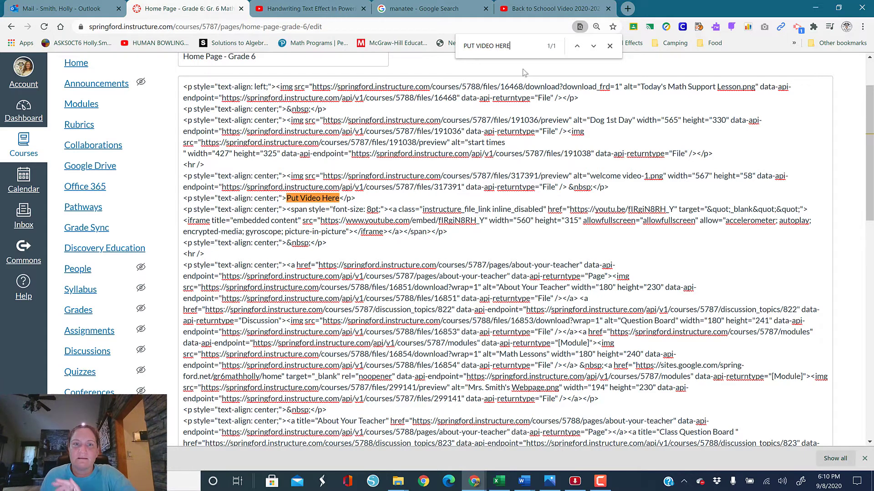
Close the text search and insert three line breaks after the "Put Video Here" paragraph in the HTML code
click(361, 198)
click(609, 46)
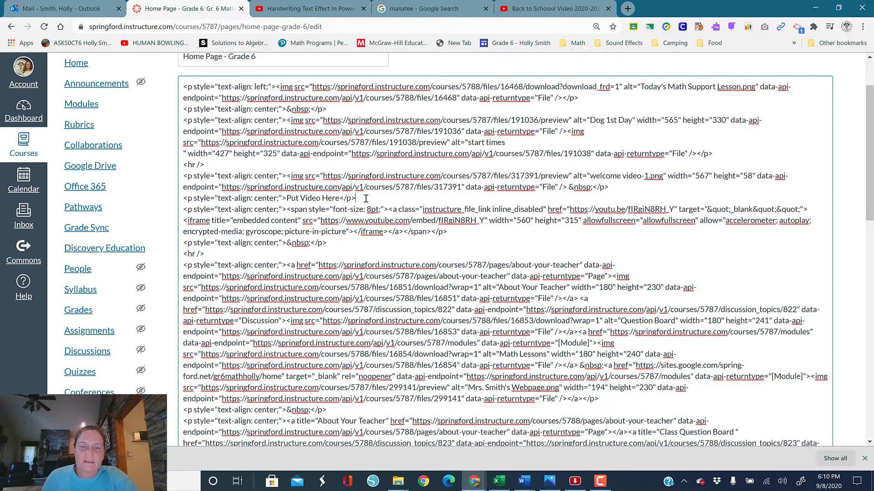
key(Return)
key(Return)
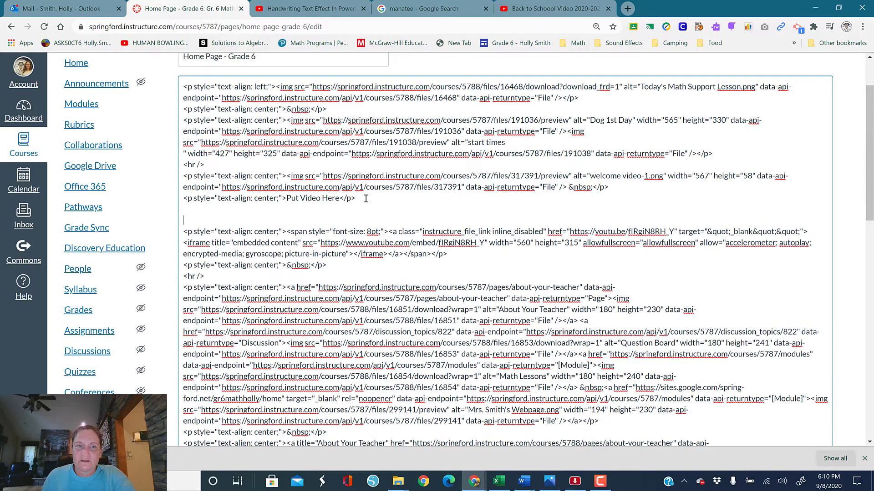
key(Return)
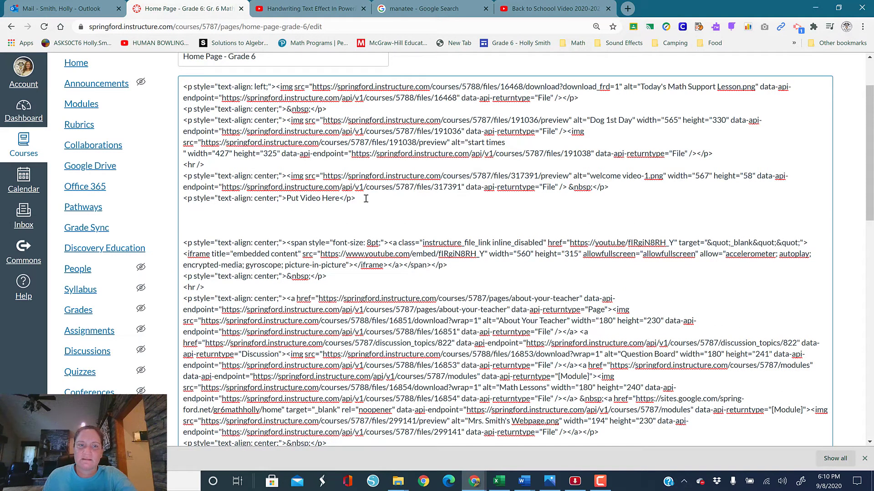
Paste the copied YouTube iframe embed code on a blank line below the "Put Video Here" paragraph
click(193, 220)
right_click(192, 219)
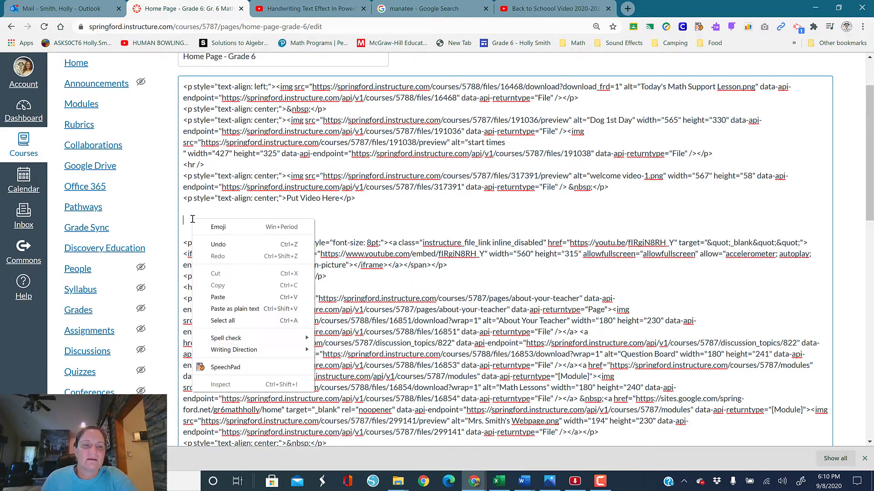
click(226, 294)
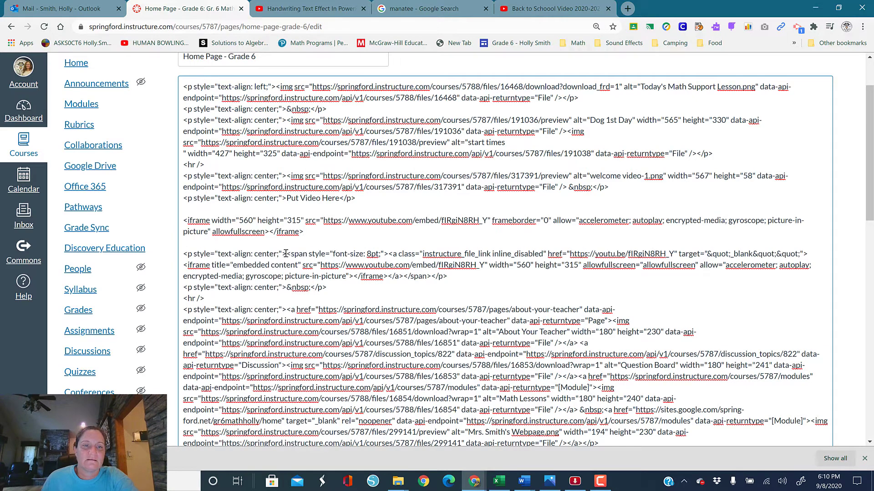
Examine the pasted iframe code, highlighting the whole tag, its width and height attributes, and the quoted YouTube source URL
key(shift+Left)
key(shift+Left)
shift+click(184, 222)
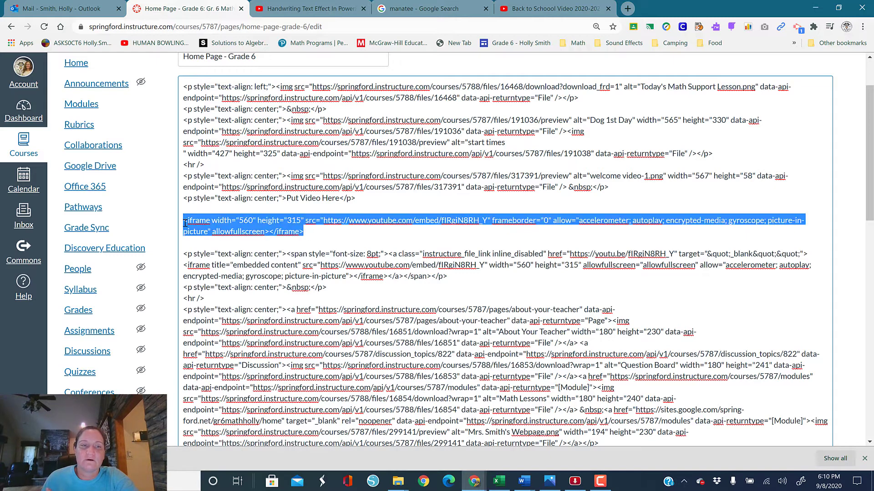
click(187, 223)
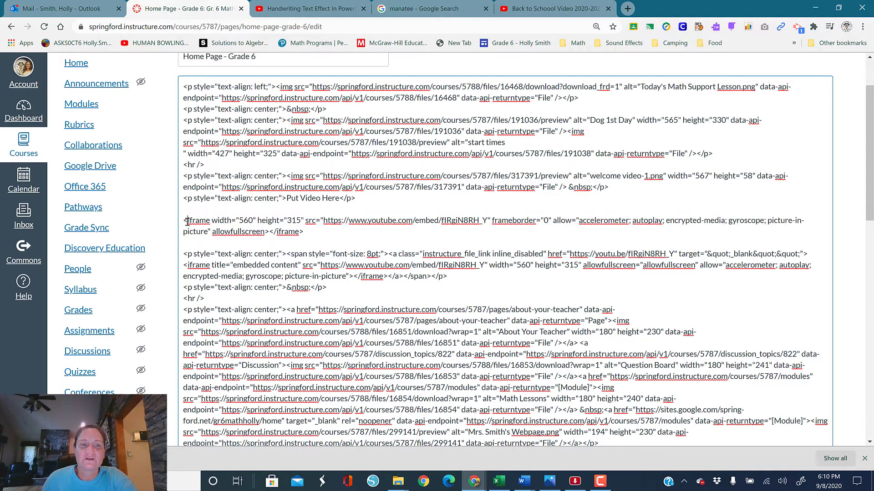
drag(187, 222, 305, 220)
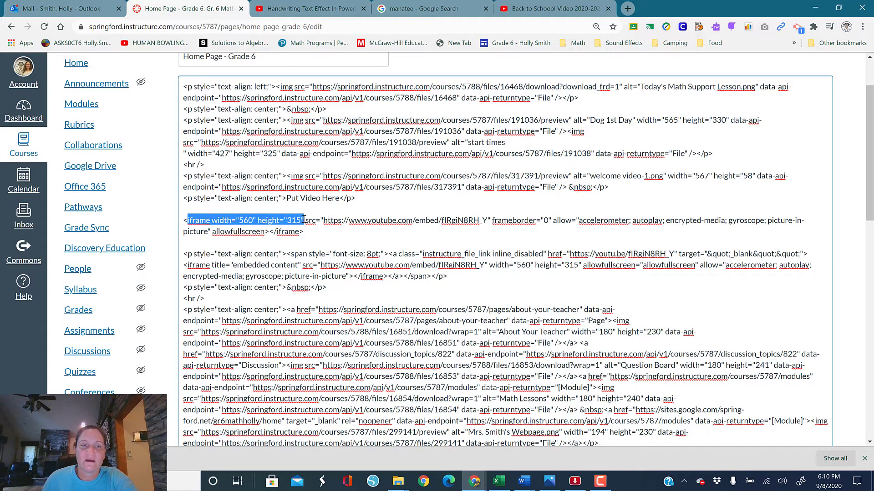
click(338, 227)
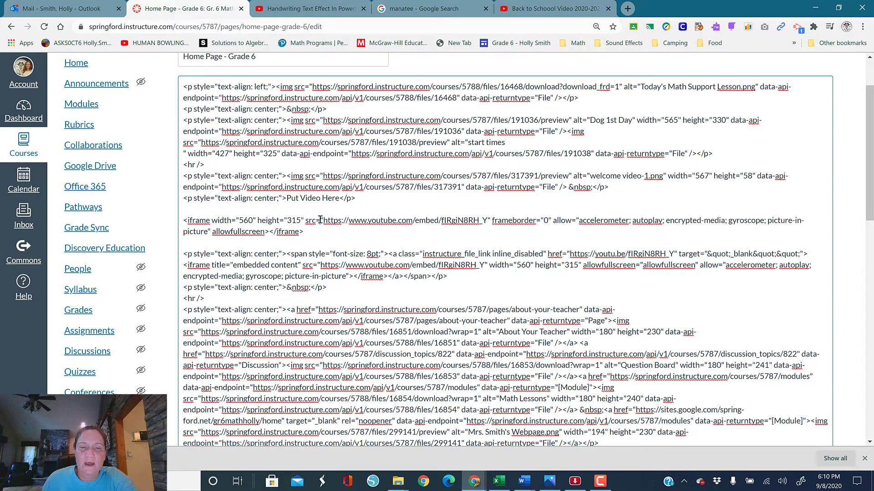
drag(320, 220, 399, 227)
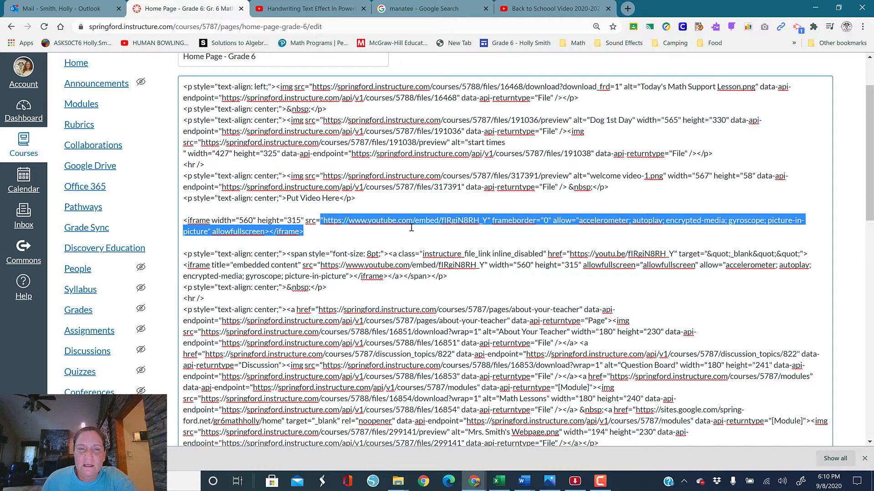
click(322, 220)
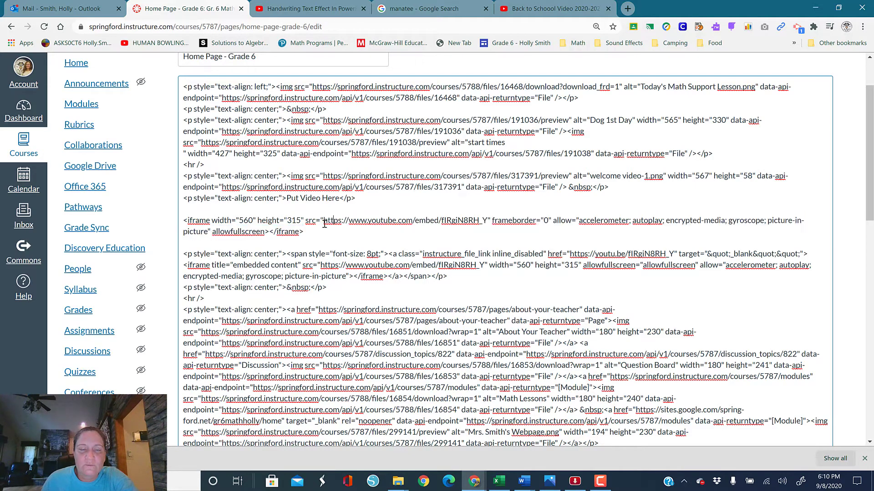
drag(324, 219, 392, 220)
drag(405, 220, 491, 224)
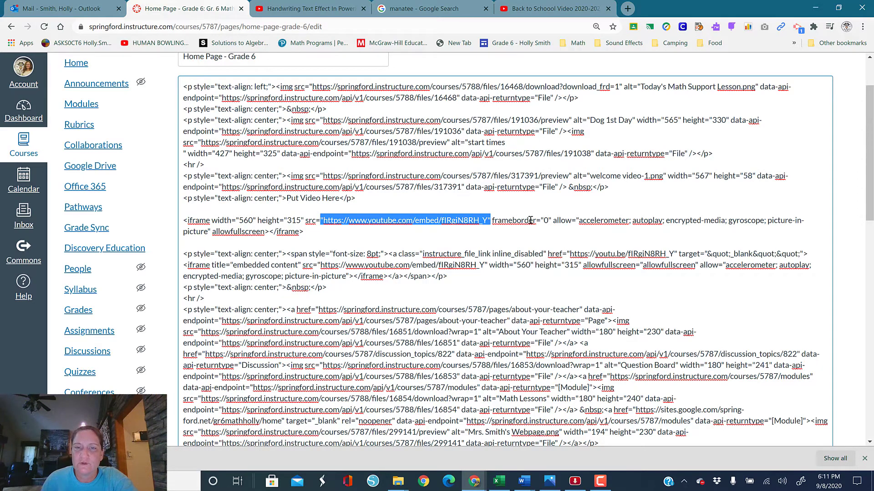
Append ?rel=0 to the end of the YouTube URL in the pasted iframe code, just before the closing quotation mark
click(487, 222)
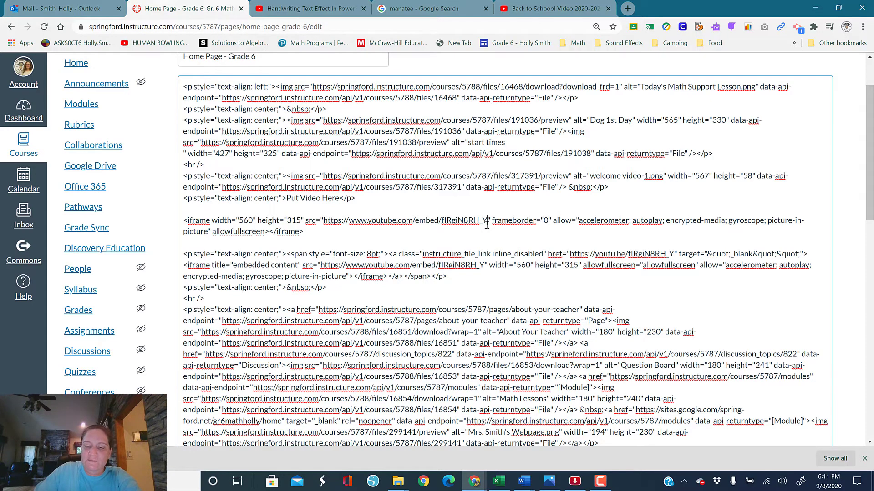
text(?r)
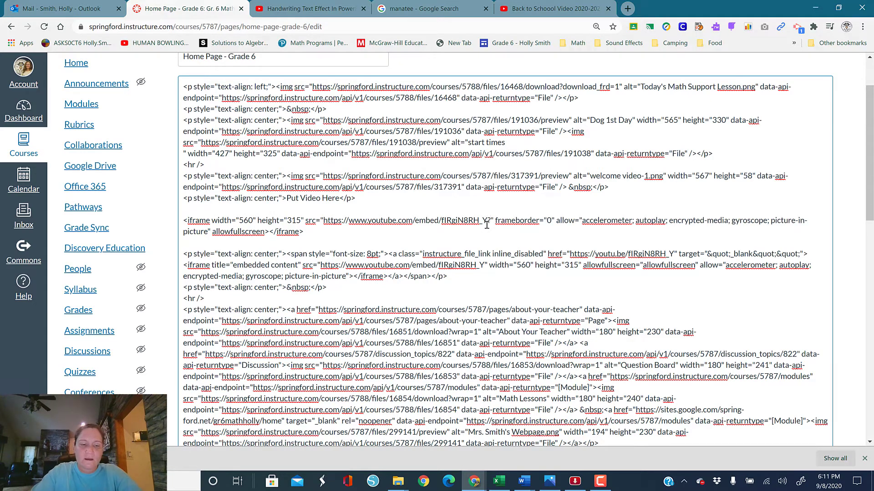
text(el)
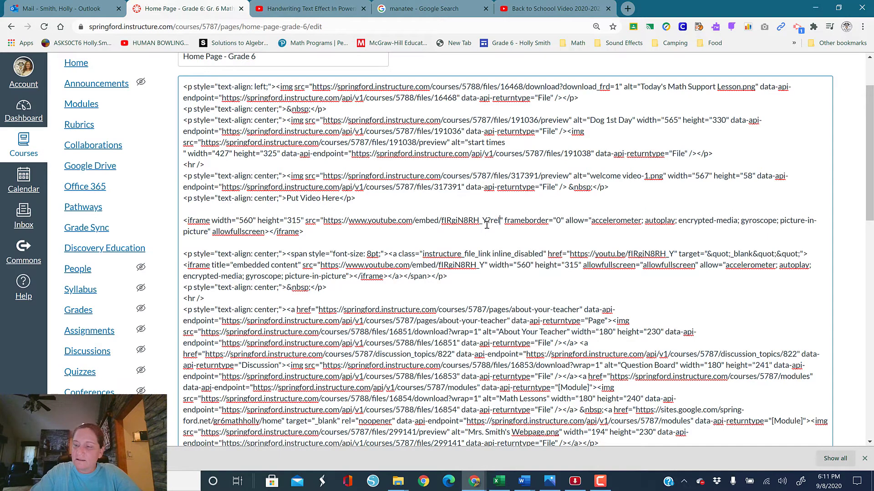
text(=)
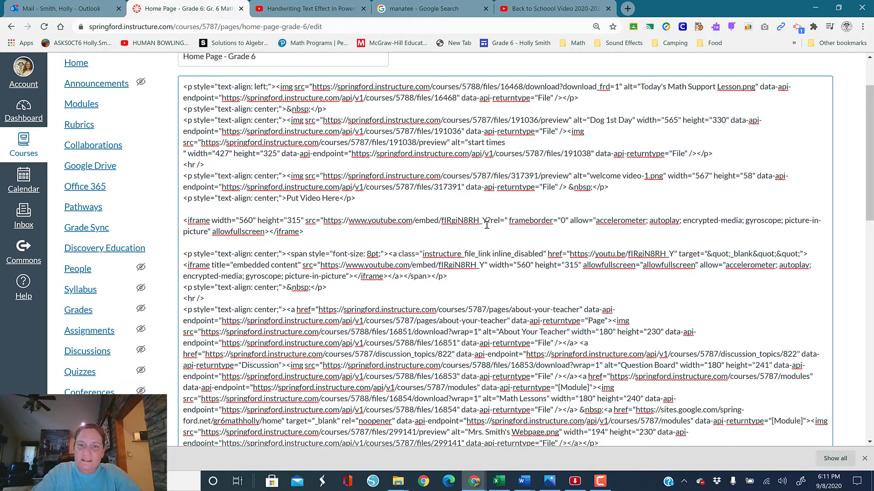
text(0)
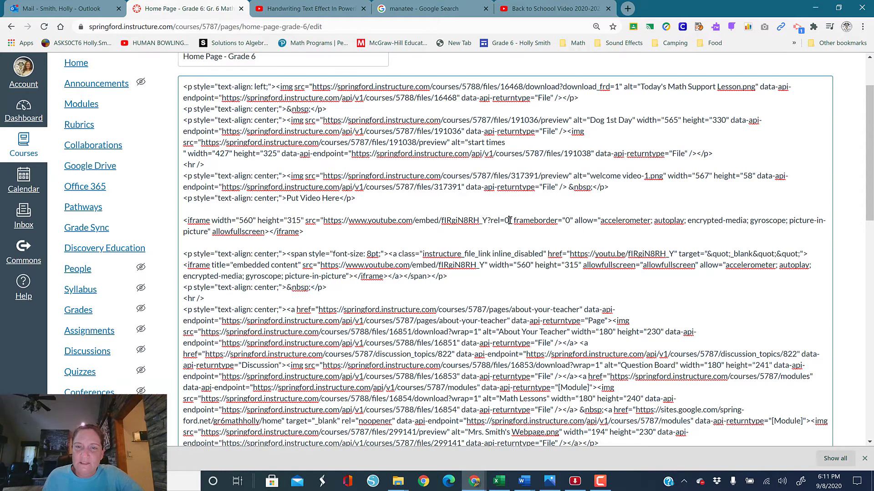
Check the ?rel=0 parameter in the iframe's source URL piece by piece: the question mark, rel, the equals sign and the zero
drag(509, 220, 488, 220)
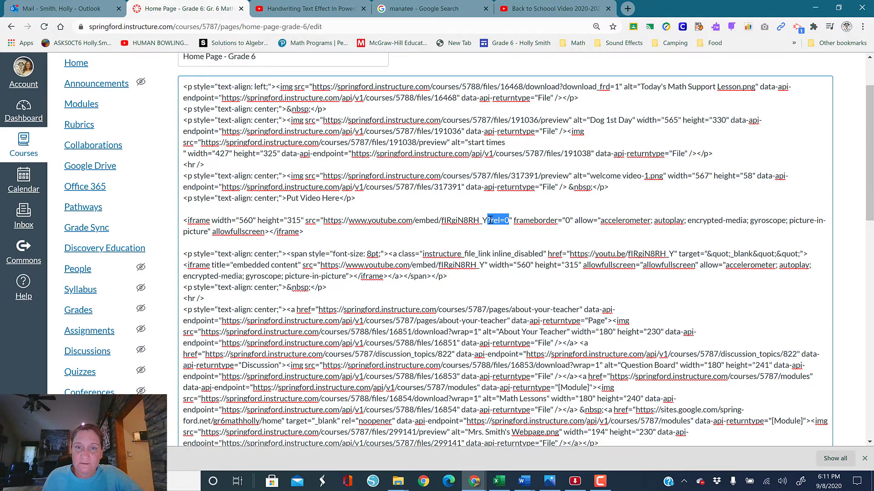
click(488, 221)
text(?)
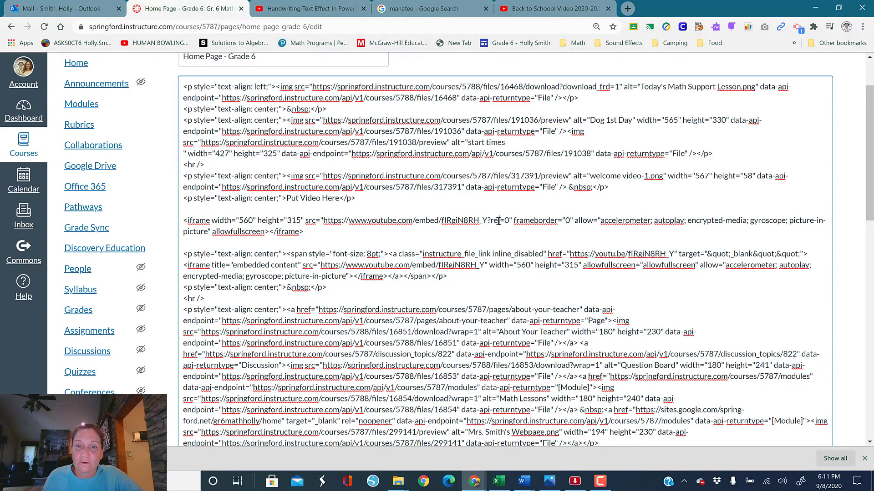
double_click(497, 221)
drag(500, 221, 508, 222)
double_click(506, 221)
click(497, 221)
double_click(496, 221)
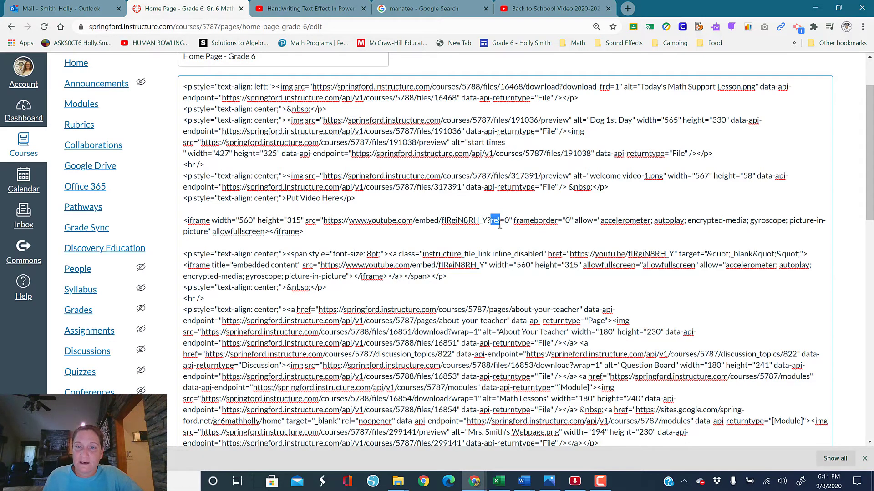
double_click(503, 221)
double_click(506, 221)
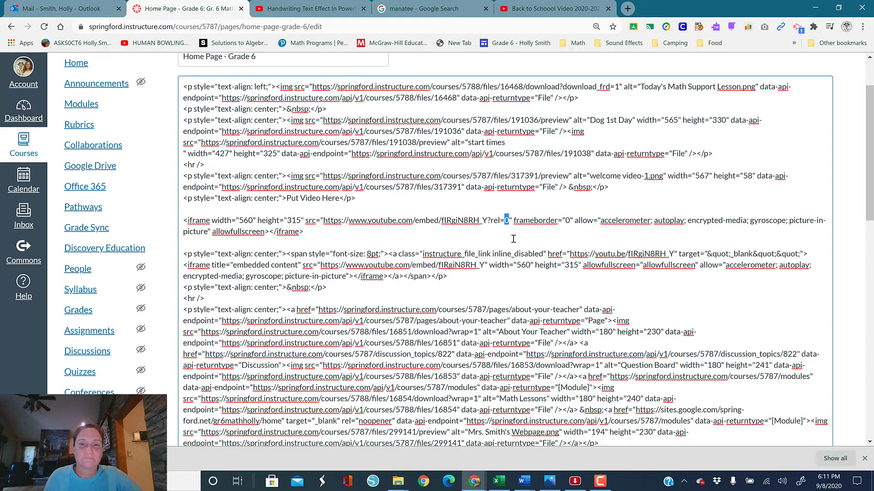
Save the edited Grade 6 home page and bring up the embedded videos under the Welcome Video banner
scroll(377, 228, down, 15)
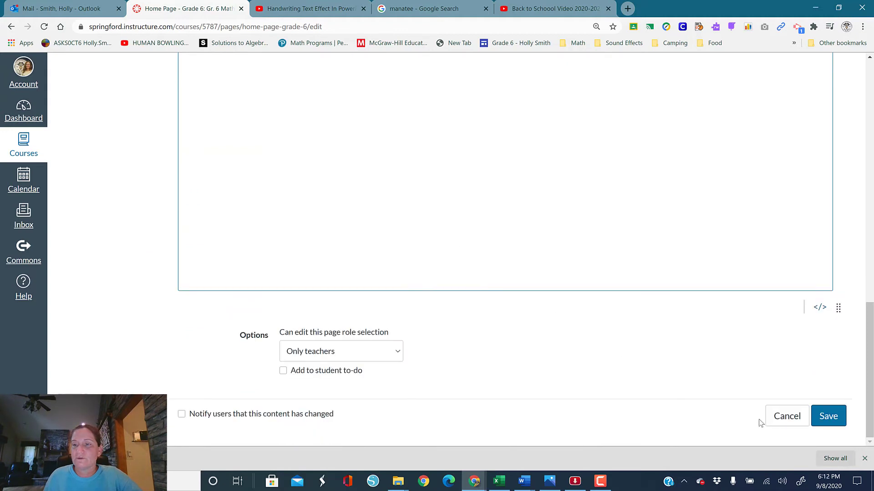
click(827, 415)
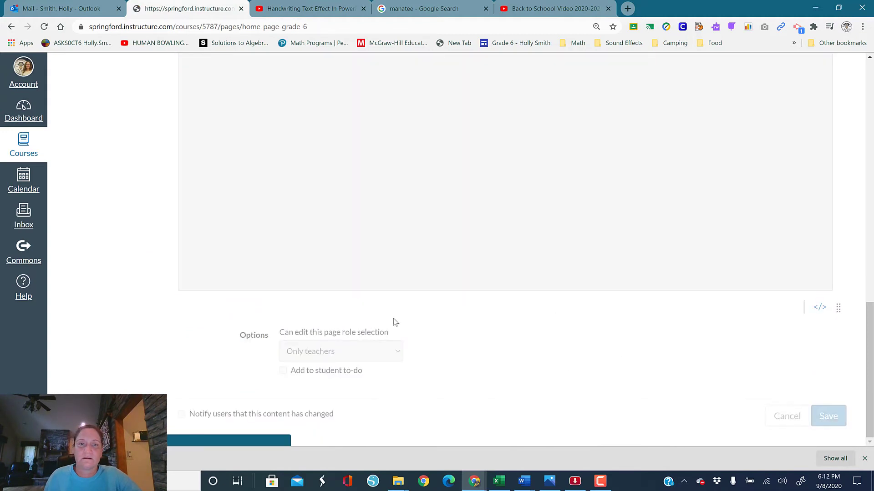
scroll(397, 316, down, 8)
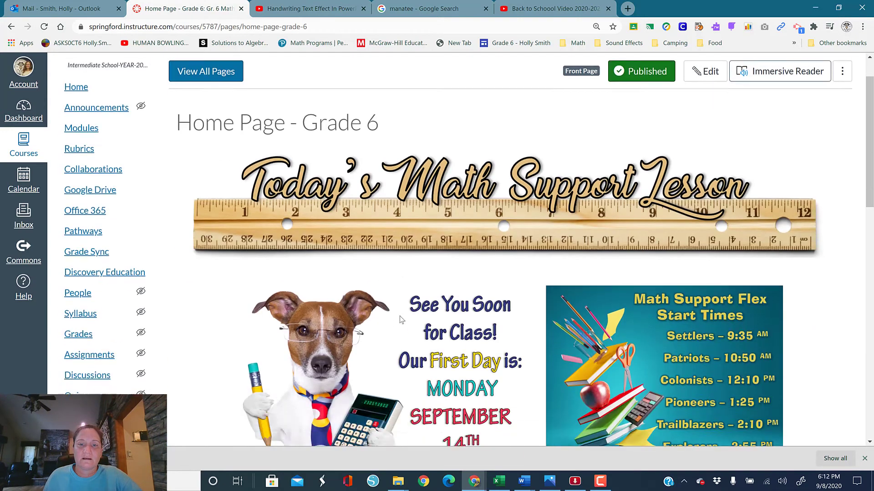
scroll(400, 315, down, 3)
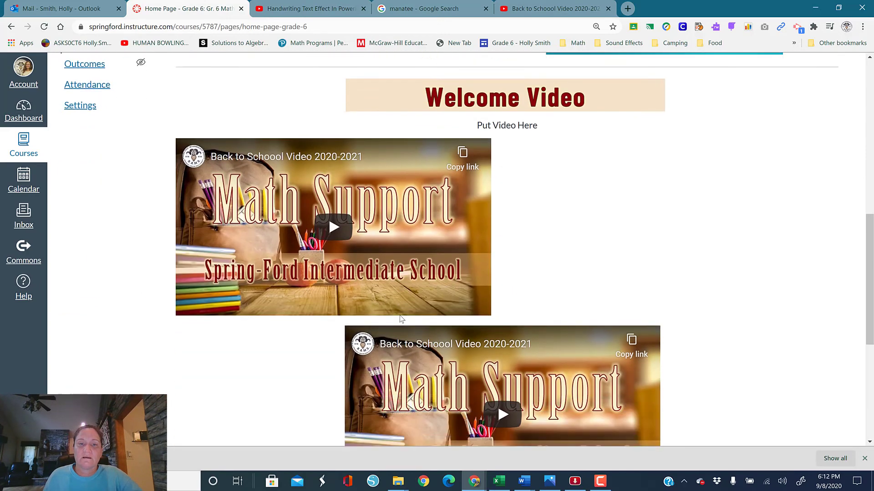
scroll(511, 367, down, 1)
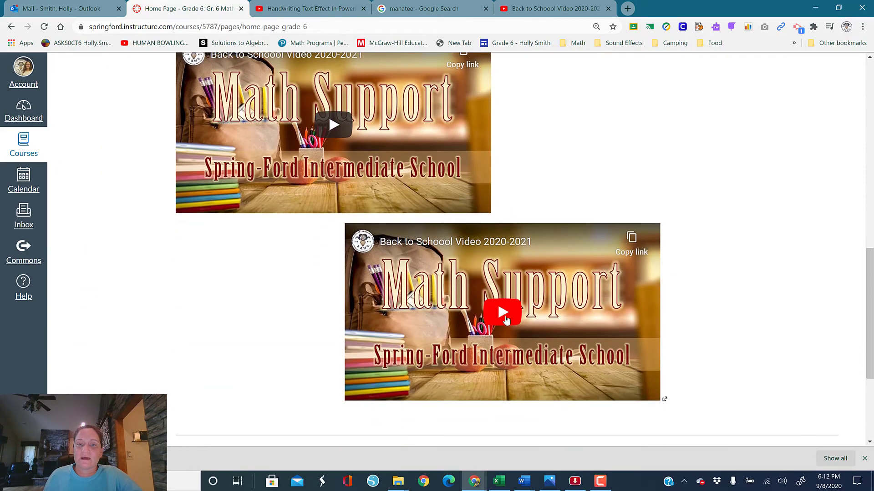
Play and pause the original embedded video and the newly added one to compare their suggested videos
click(505, 318)
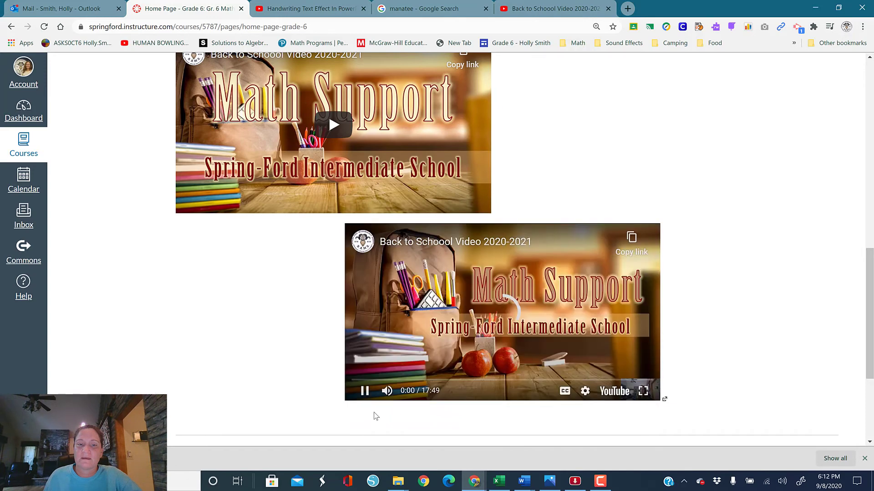
click(365, 393)
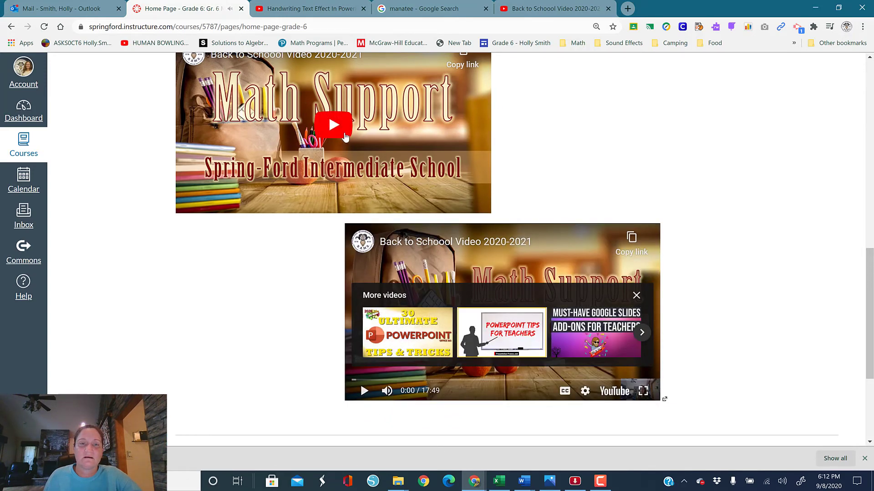
click(345, 136)
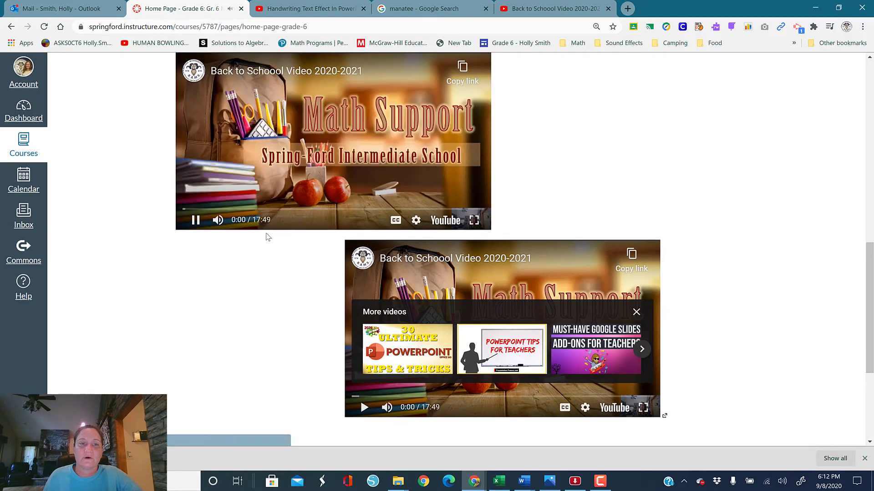
click(195, 220)
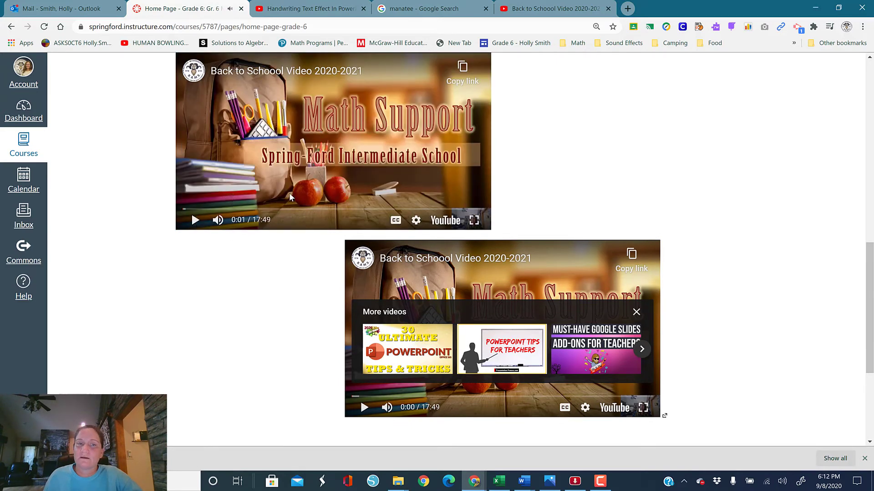